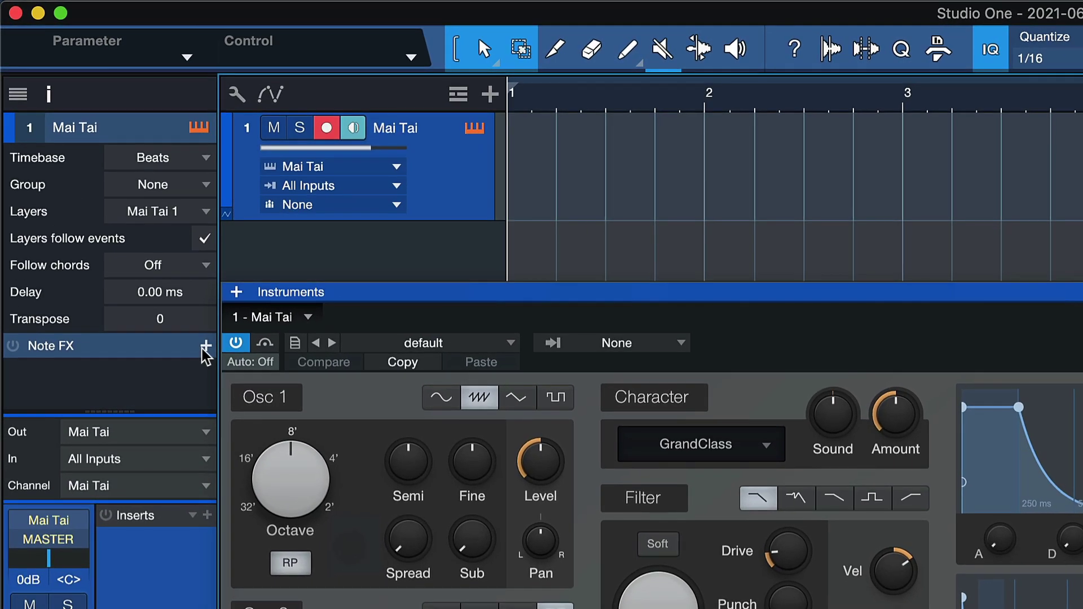
# - Add an Input Filter to Mai Tai with key range F2–C4 and minimum velocity 0%, then close it
pyautogui.click(103, 186)
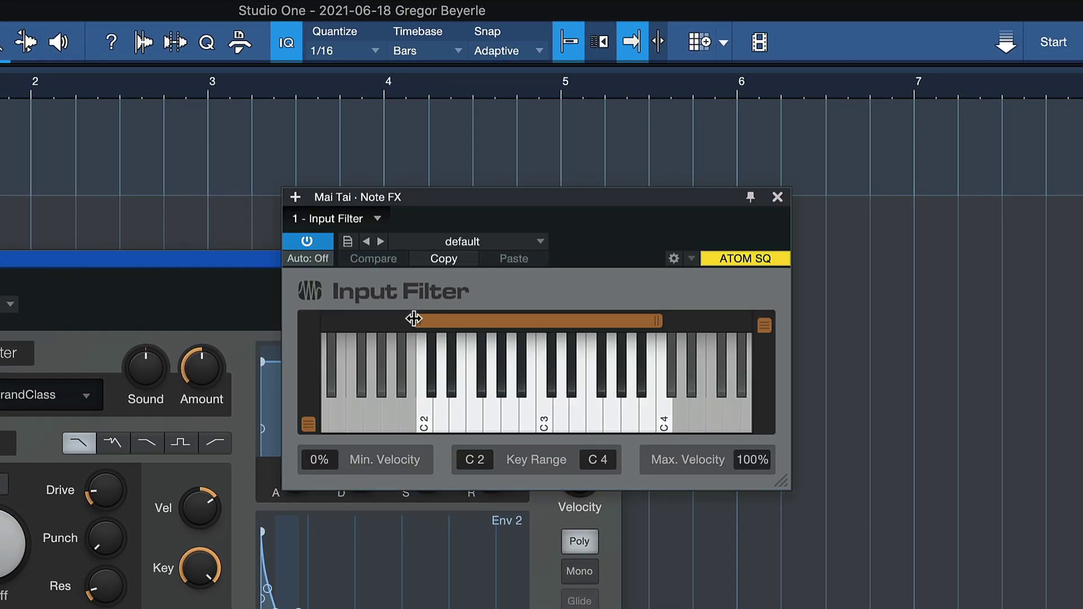
pyautogui.moveTo(414, 318); pyautogui.dragTo(466, 321)
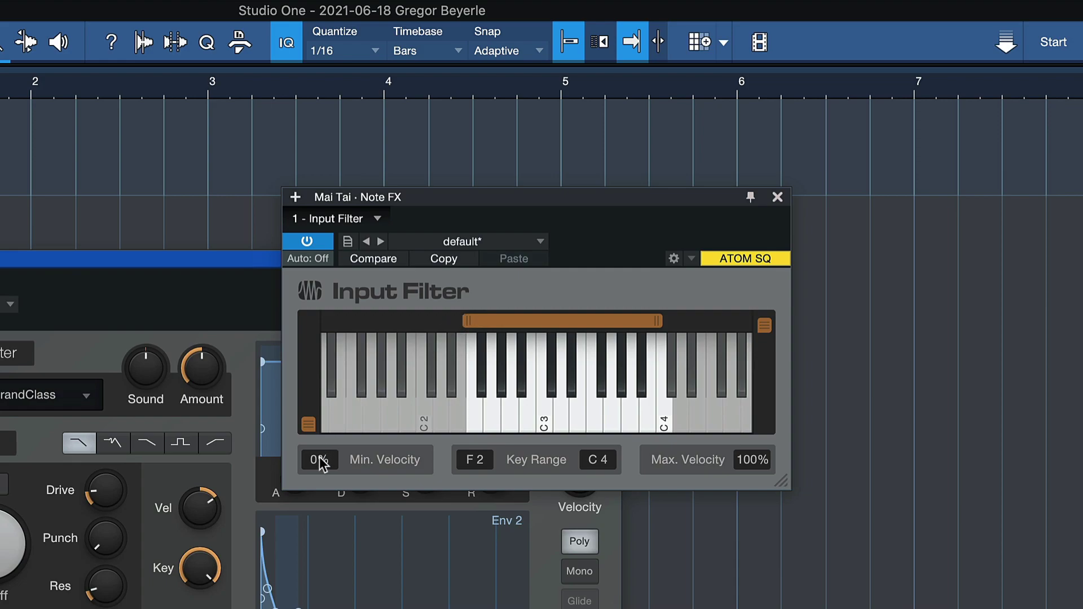
pyautogui.moveTo(321, 459); pyautogui.dragTo(414, 440)
pyautogui.click(777, 197)
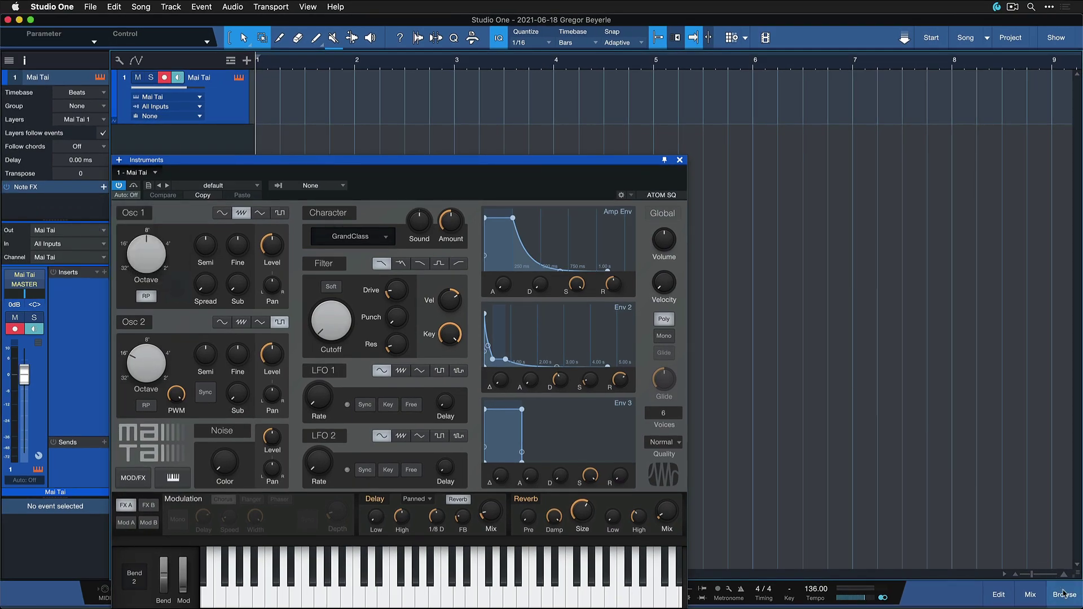
# - Drag the Arpeggiator from the browser's Instruments > Note FX folder onto the Mai Tai track
pyautogui.click(1064, 594)
pyautogui.click(940, 92)
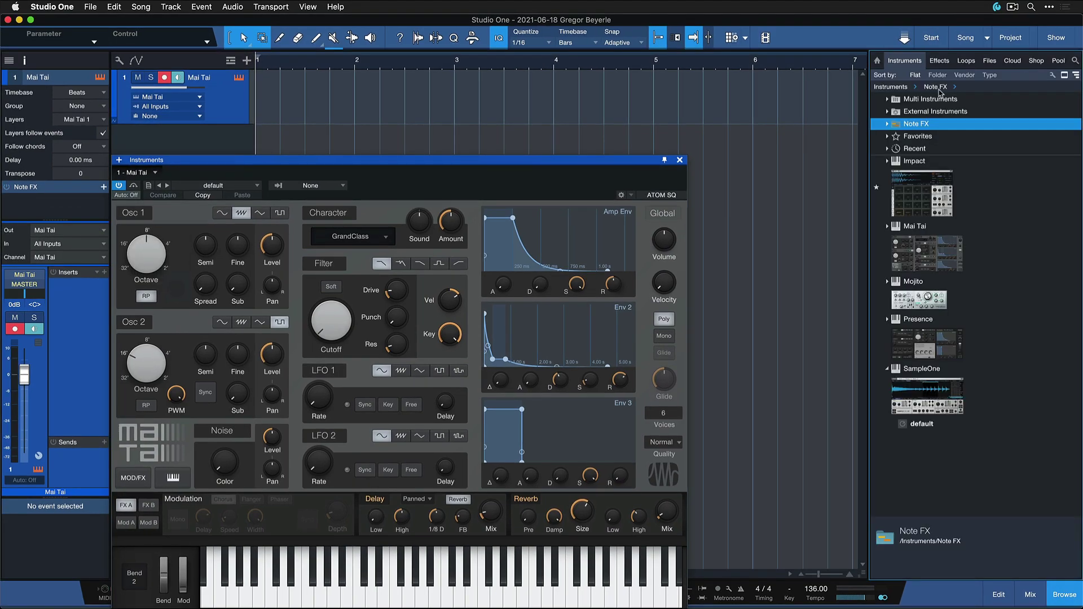
pyautogui.doubleClick(952, 124)
pyautogui.moveTo(931, 137); pyautogui.dragTo(466, 79)
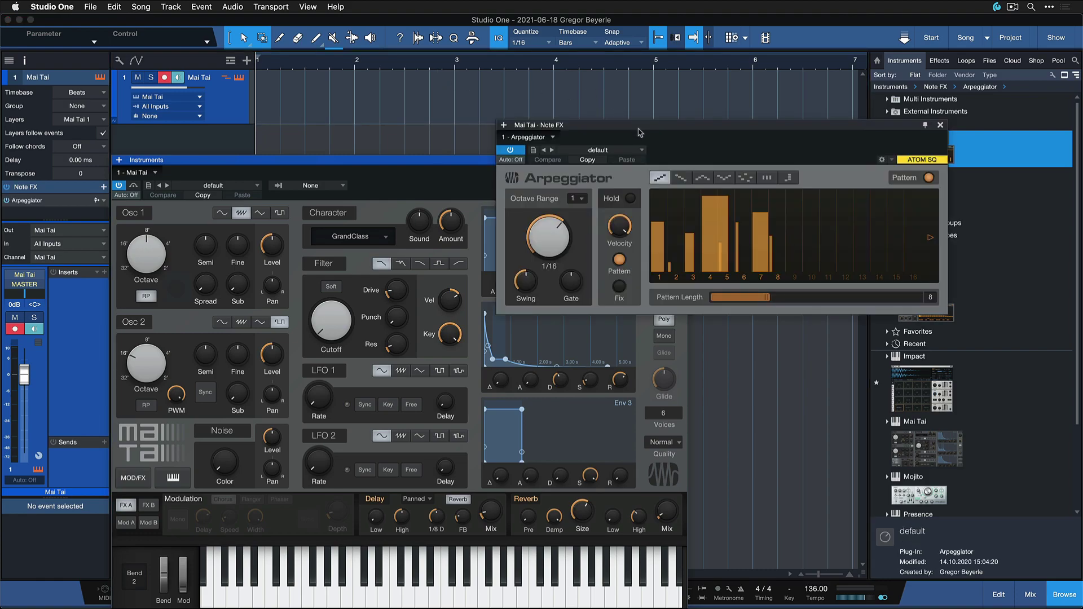
pyautogui.click(104, 201)
pyautogui.click(92, 210)
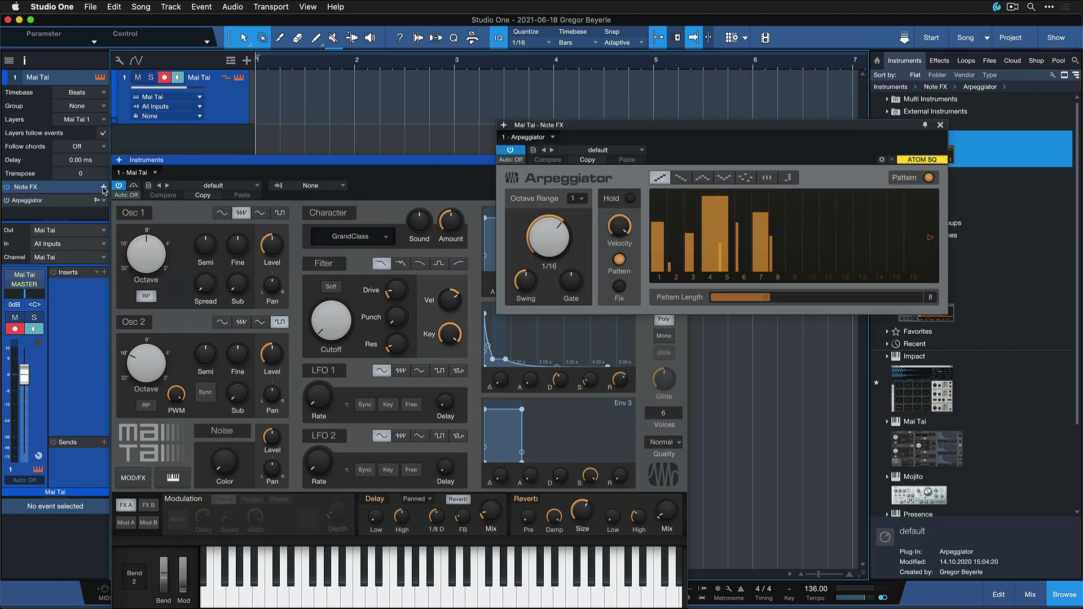
# - Add a Chorder below the Arpeggiator and leave its settings window showing
pyautogui.click(105, 187)
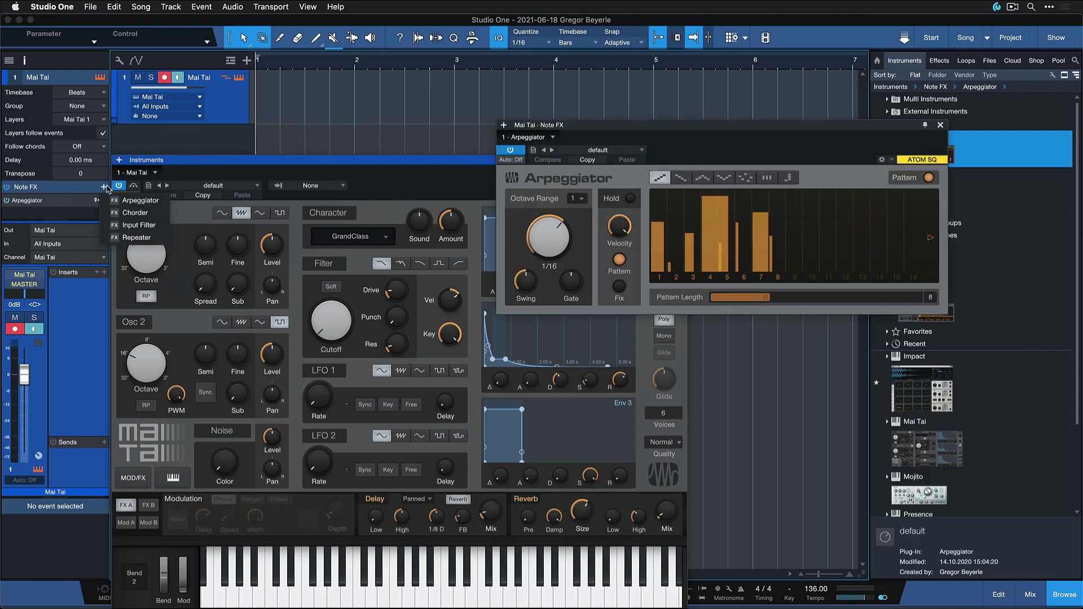
pyautogui.click(97, 209)
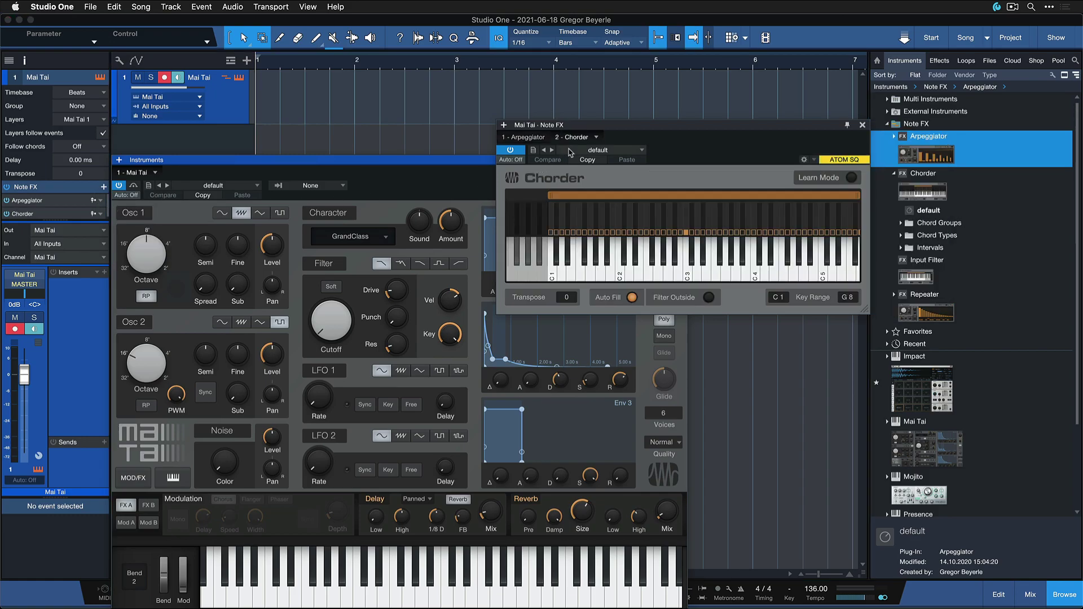
pyautogui.click(536, 139)
pyautogui.click(573, 139)
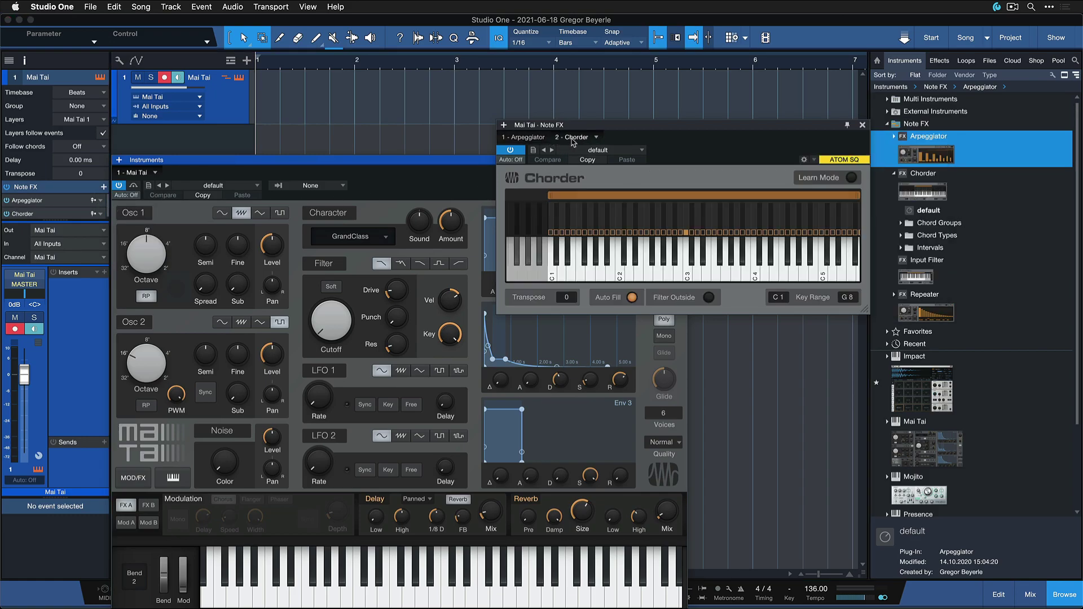
pyautogui.click(228, 78)
pyautogui.click(227, 78)
pyautogui.click(227, 78)
pyautogui.click(228, 79)
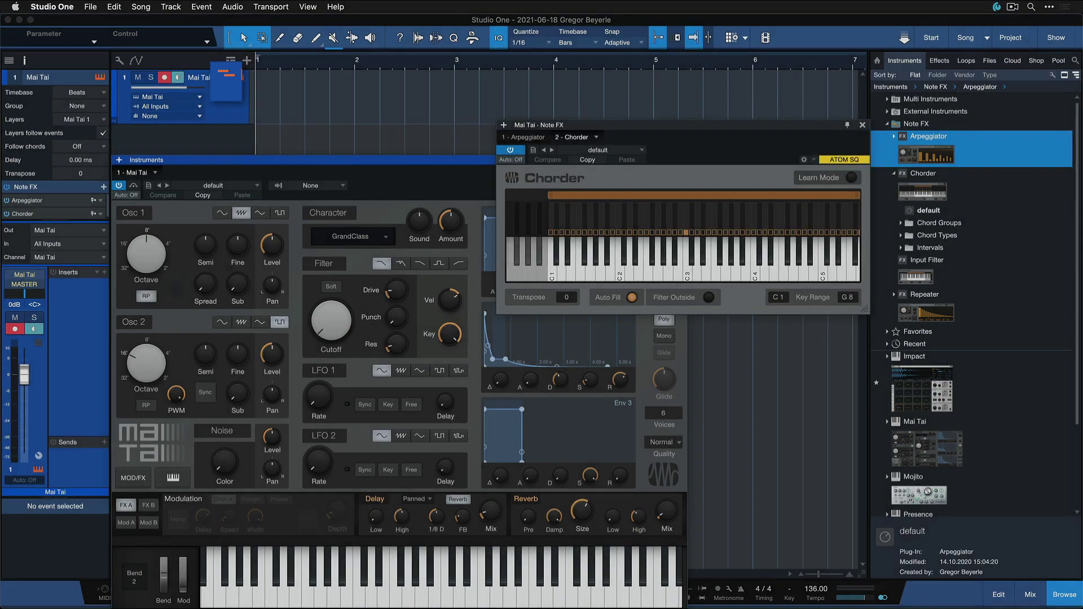
# - Close the Mai Tai and Chorder windows and open the Arpeggiator, keeping its default preset
pyautogui.click(239, 77)
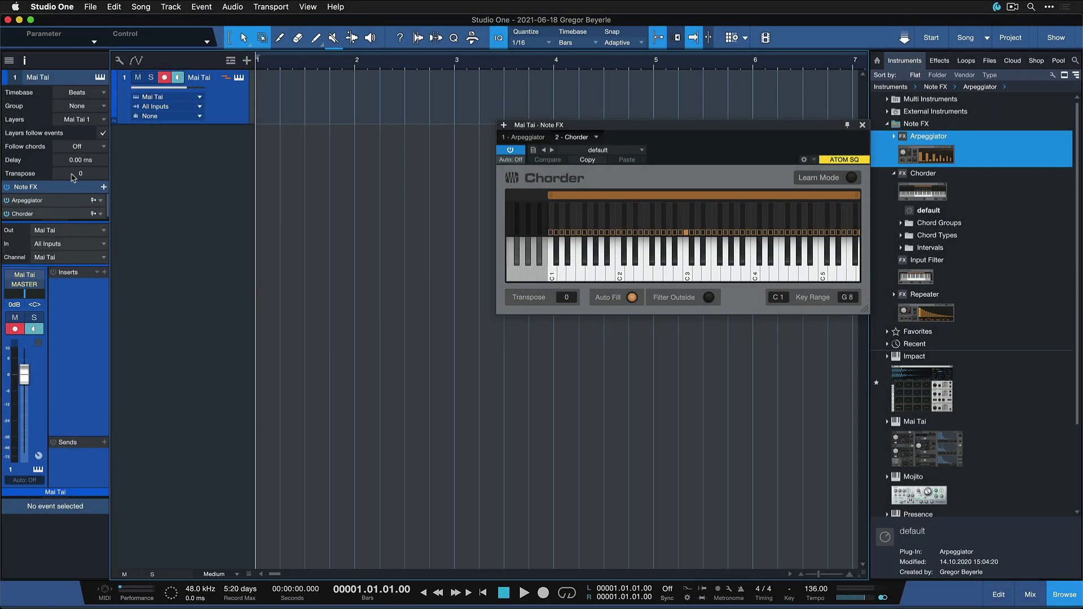
pyautogui.click(227, 78)
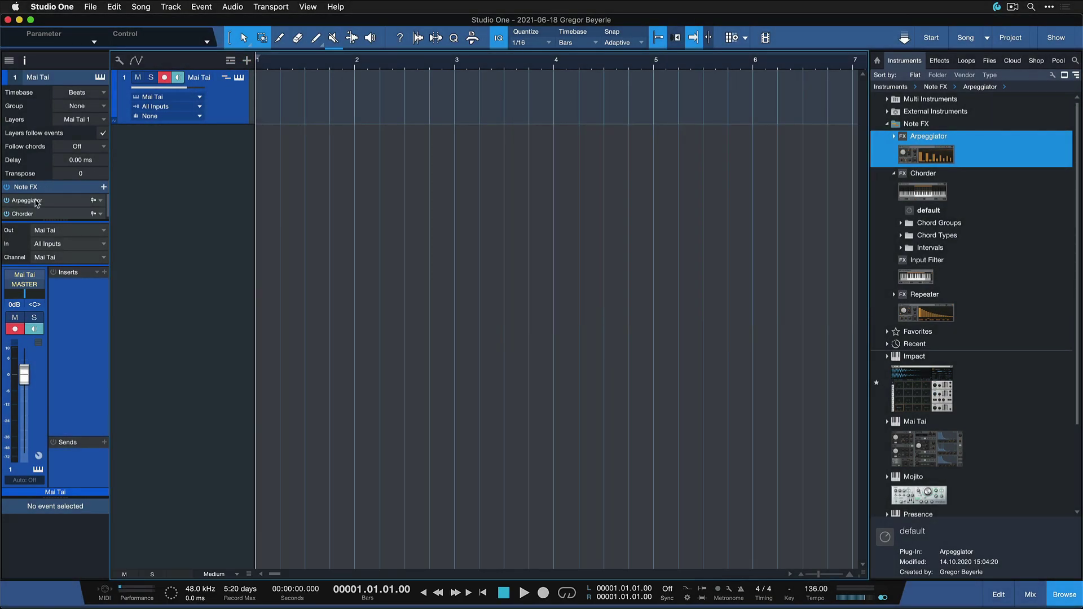
pyautogui.doubleClick(27, 201)
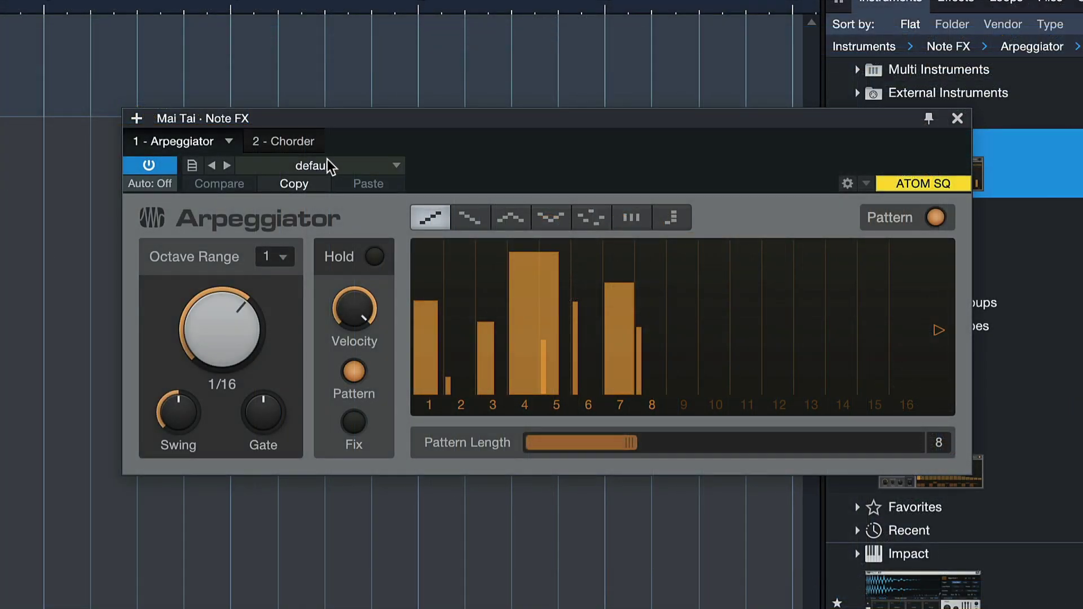
pyautogui.click(606, 150)
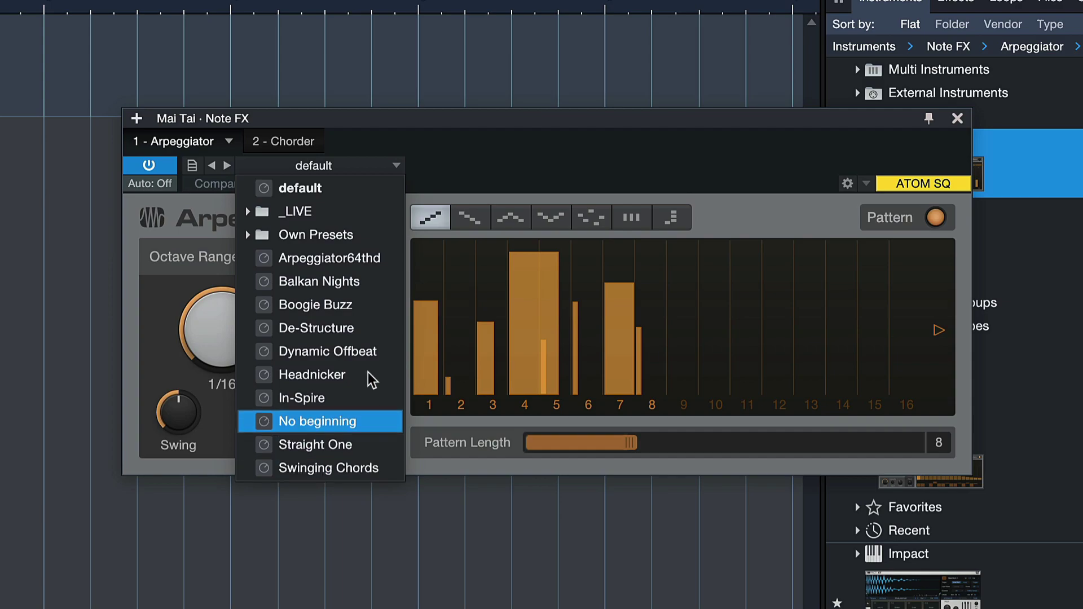
pyautogui.click(463, 135)
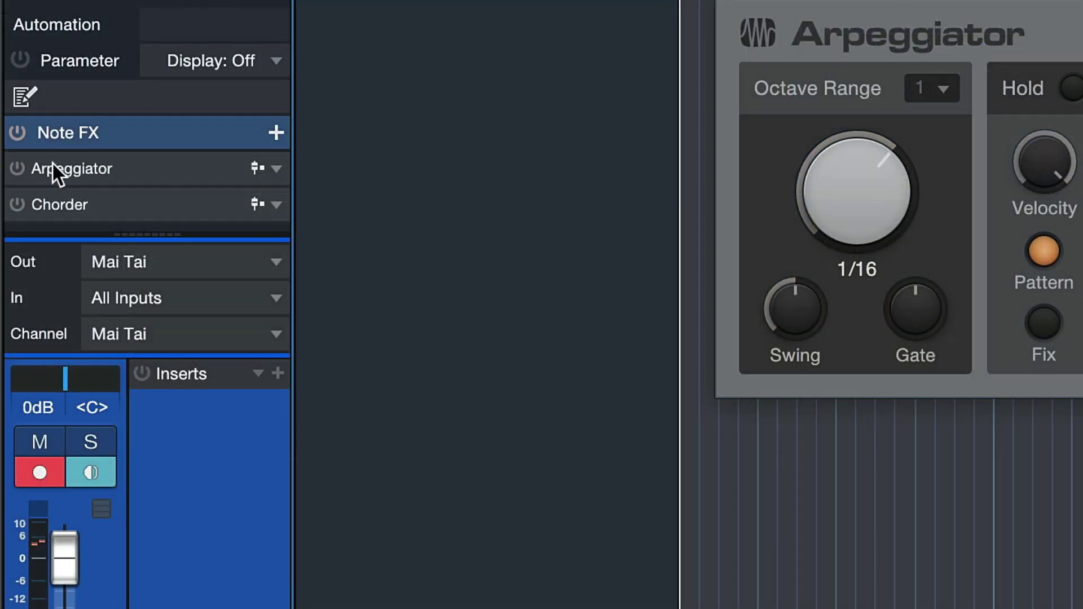
# - Switch on the Arpeggiator and Chorder, activate input mode, and start recording on Mai Tai
pyautogui.click(18, 168)
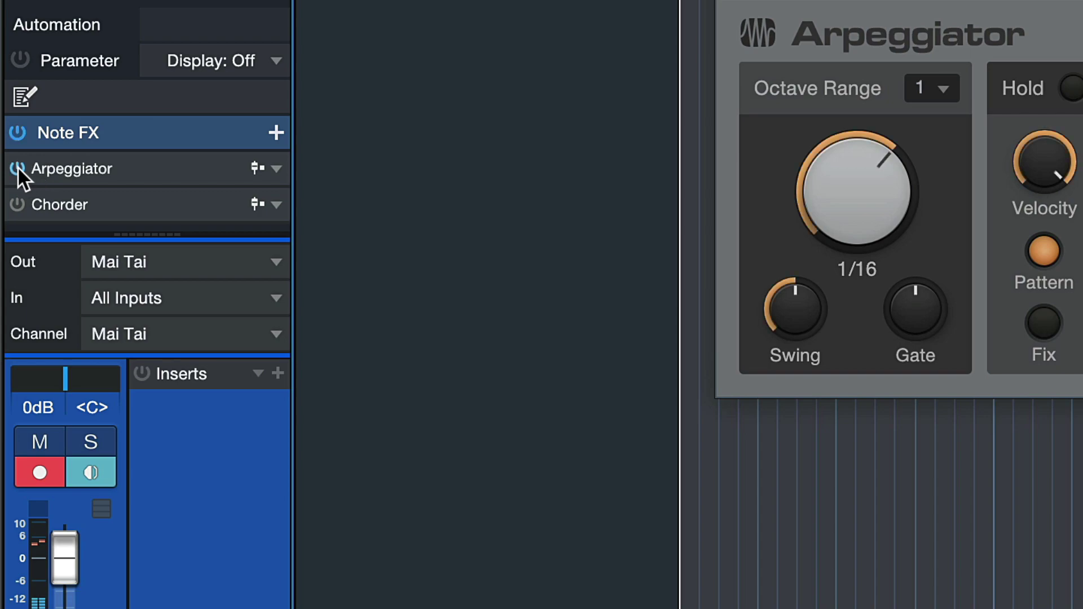
pyautogui.click(15, 211)
pyautogui.click(253, 170)
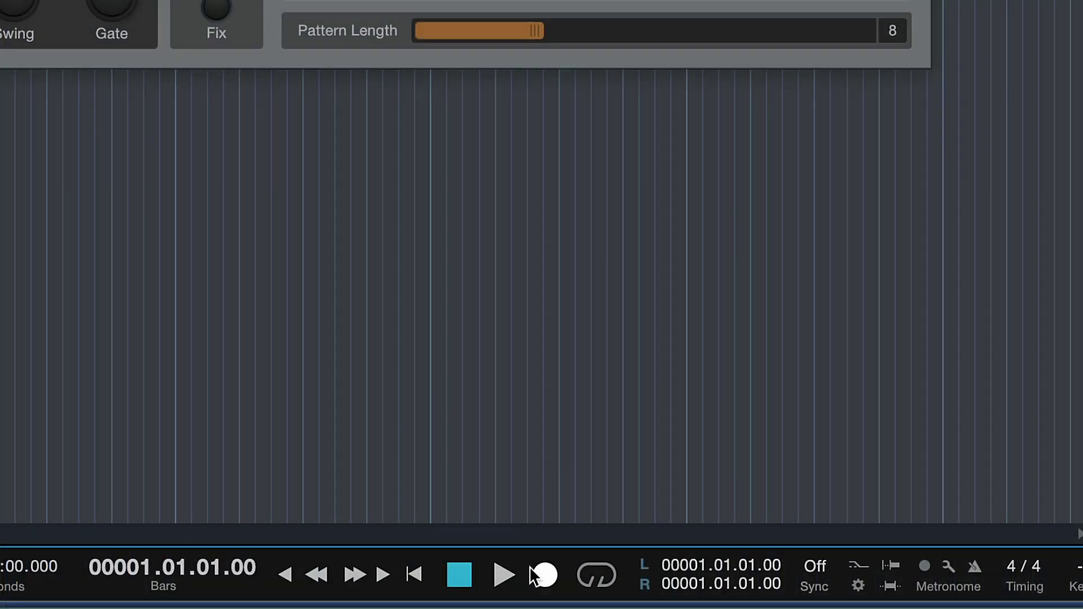
pyautogui.click(544, 574)
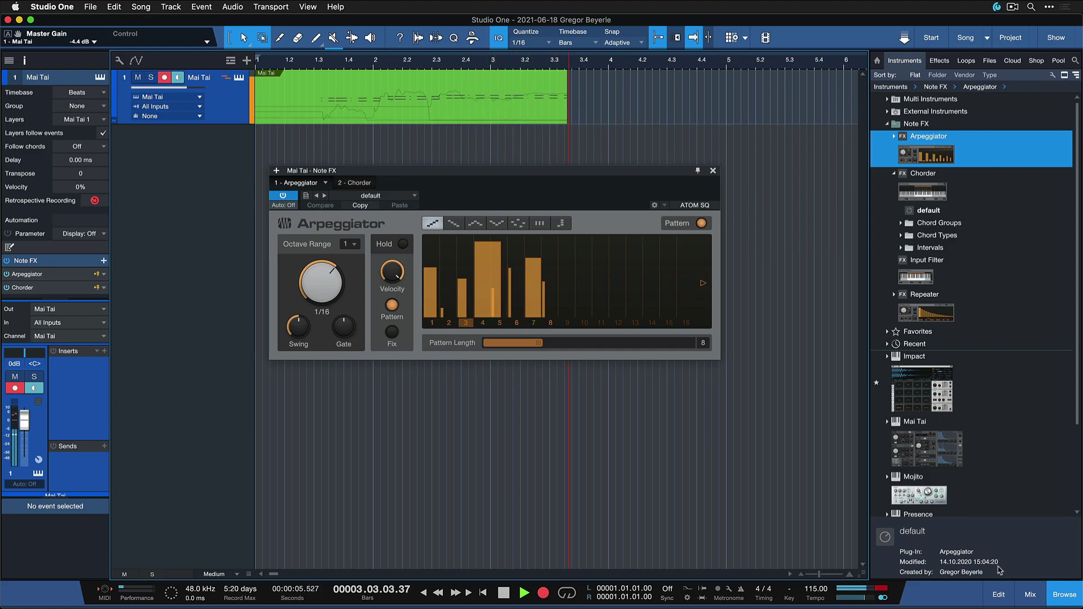
# - Stop recording, undo the take, and draw a D3 note spanning bar 1 in the note editor
pyautogui.click(1001, 593)
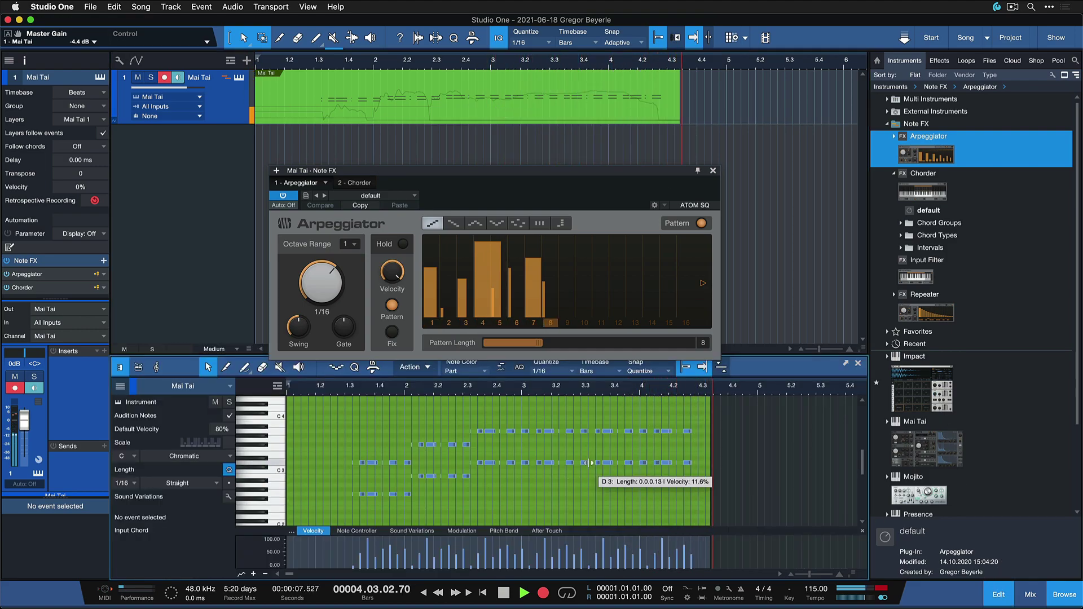
pyautogui.press('space')
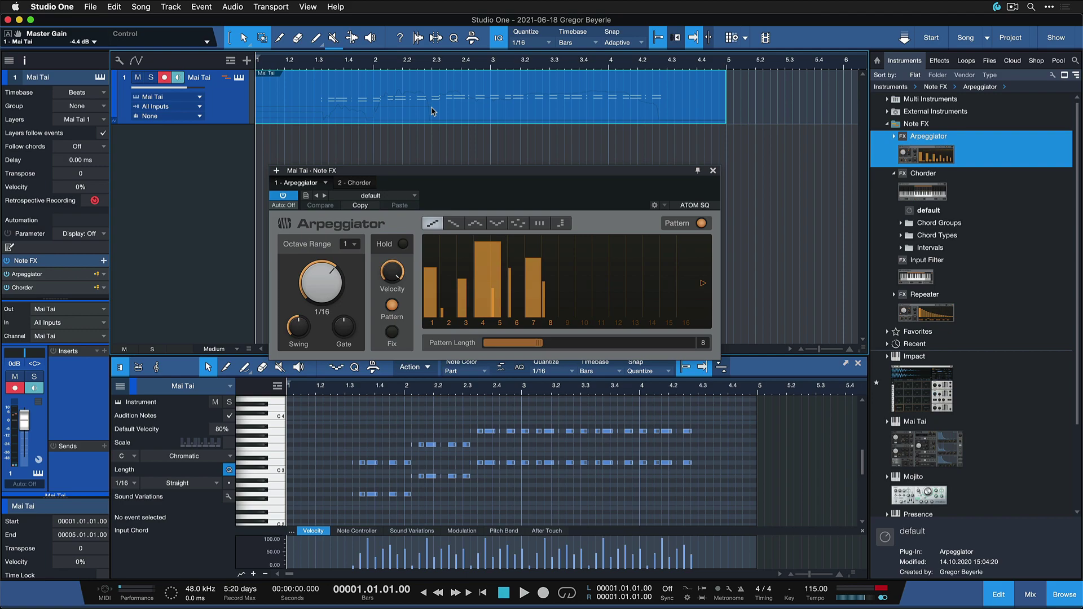
pyautogui.press('super+z')
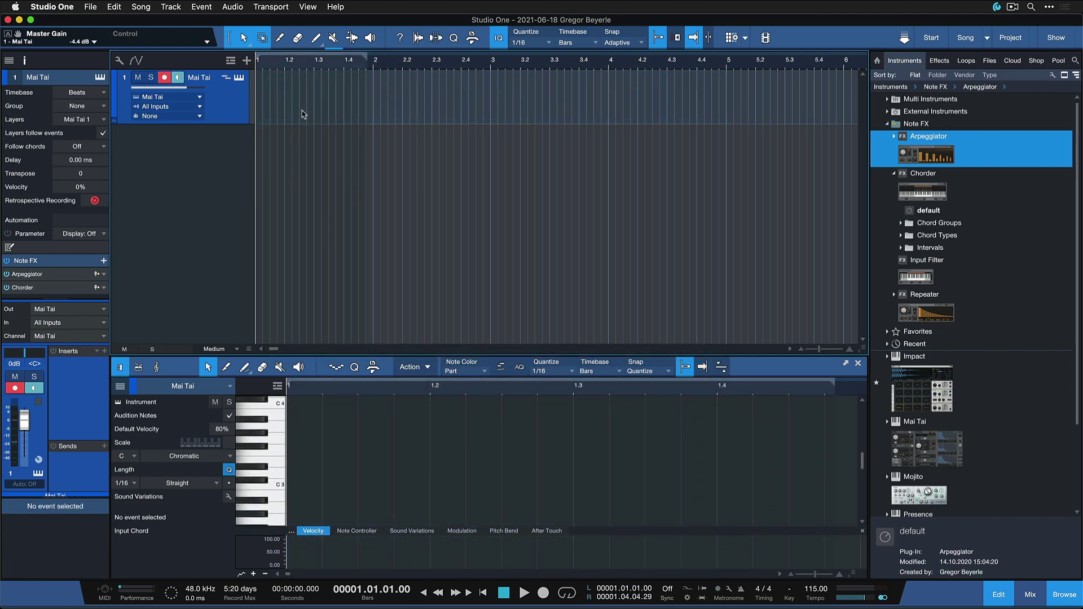
pyautogui.moveTo(291, 473); pyautogui.dragTo(824, 473)
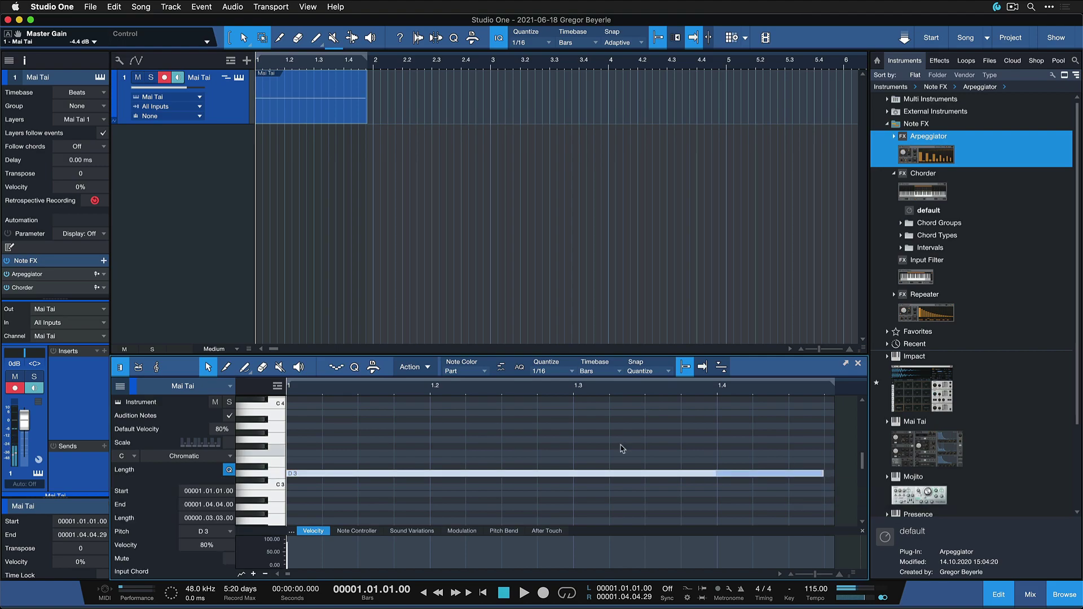
# - Render the arpeggiated part into real notes with Event > Render Instrument Tracks
pyautogui.click(202, 7)
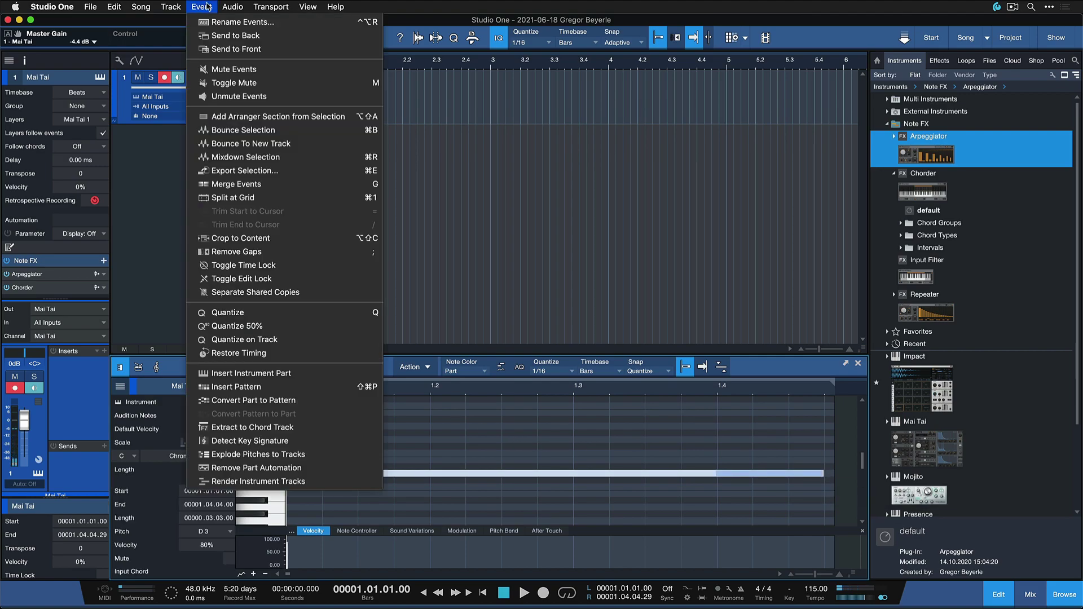
pyautogui.click(317, 481)
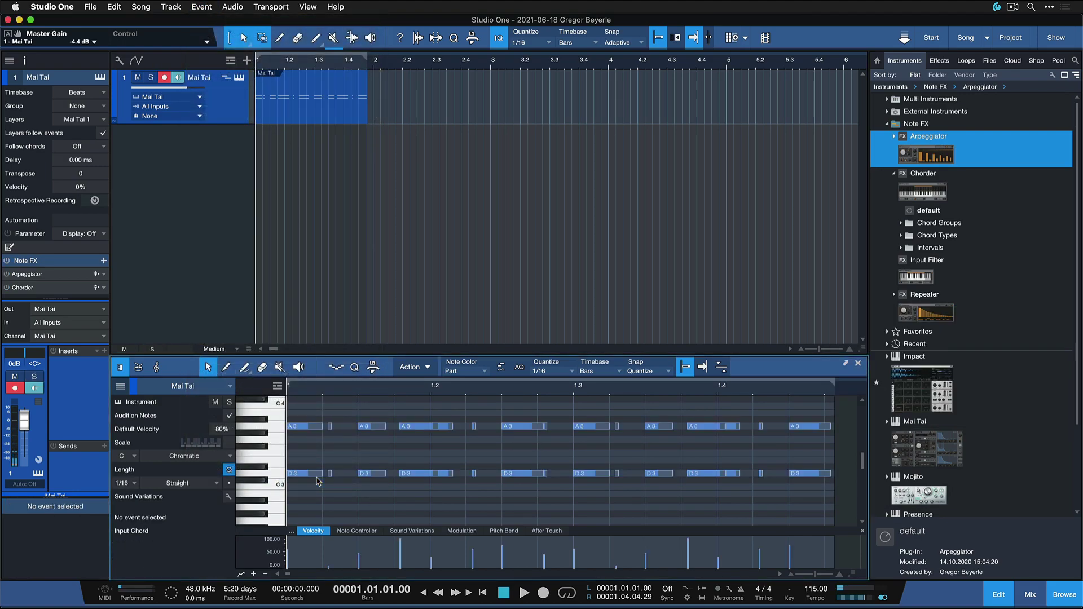
pyautogui.rightClick(284, 105)
pyautogui.moveTo(374, 327)
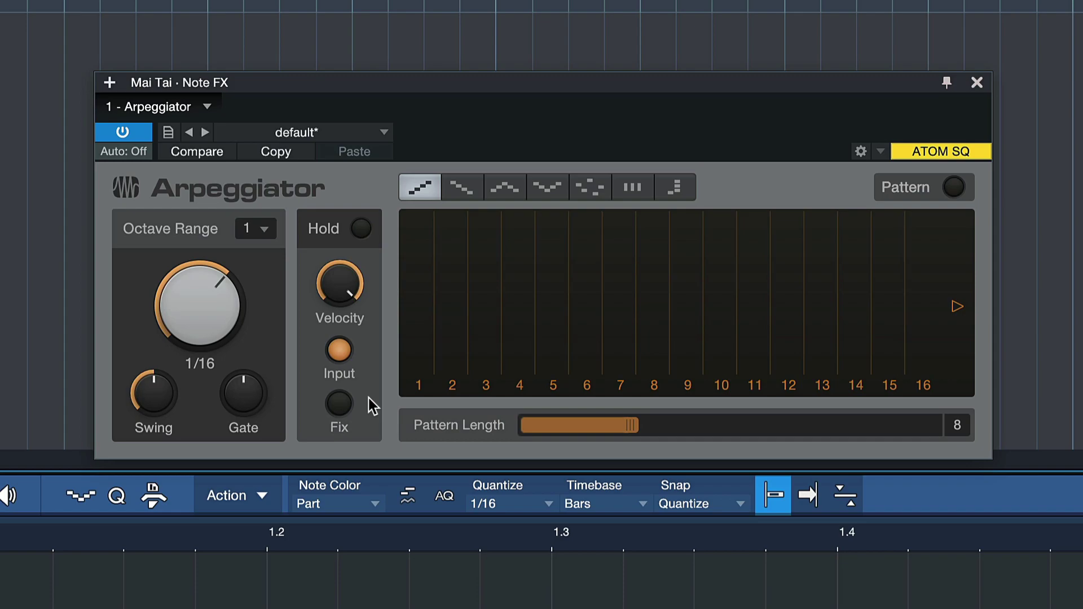
# - Try the Arpeggiator's down, up/down, down/up and random modes, settling on chord mode
pyautogui.click(462, 191)
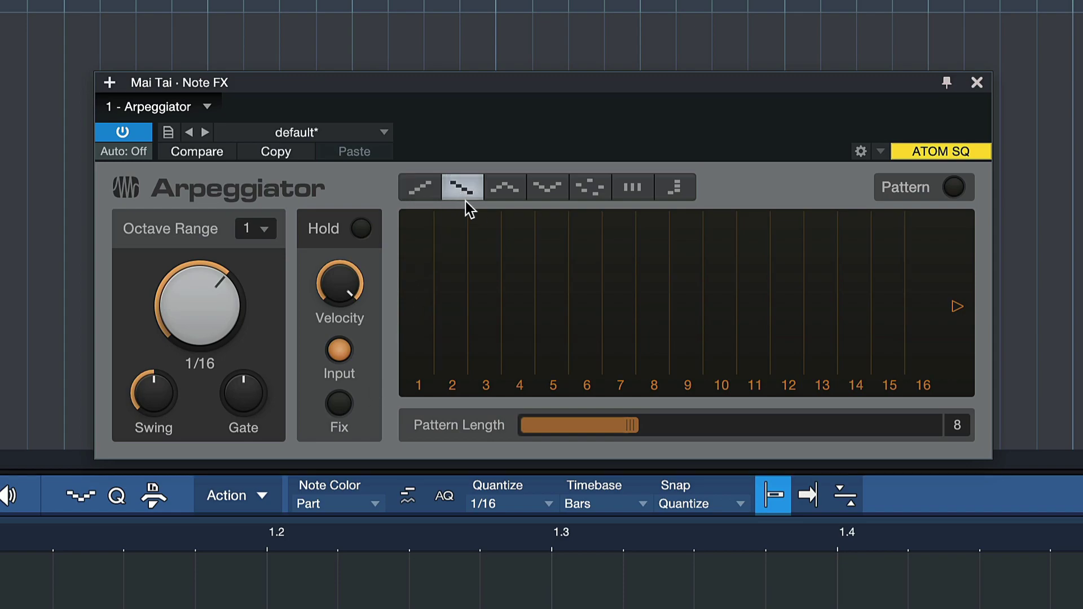
pyautogui.click(511, 196)
pyautogui.click(555, 199)
pyautogui.click(606, 196)
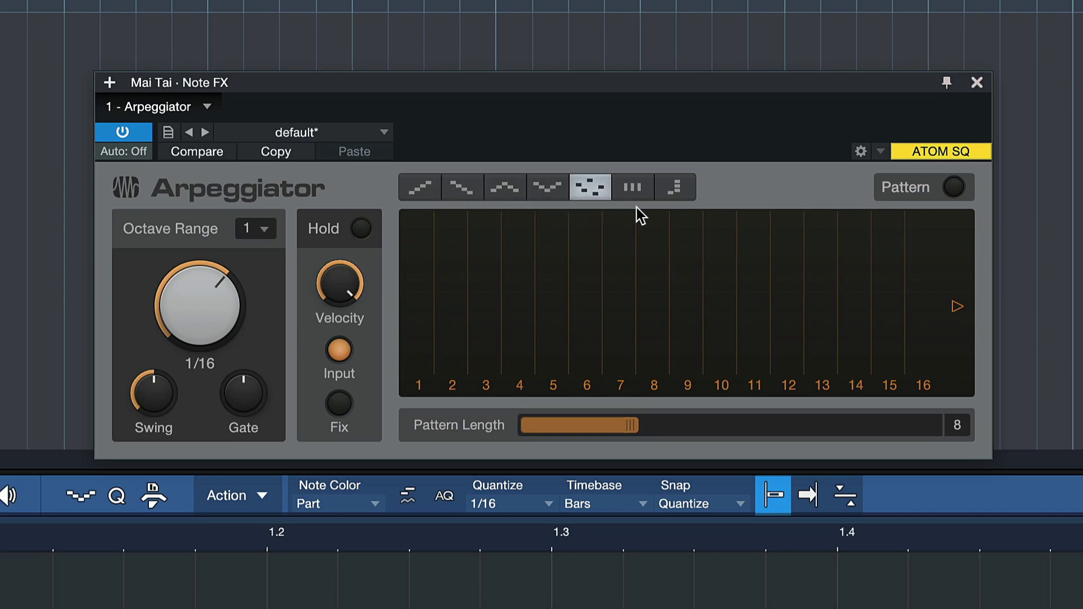
pyautogui.click(638, 200)
pyautogui.click(664, 196)
pyautogui.click(633, 188)
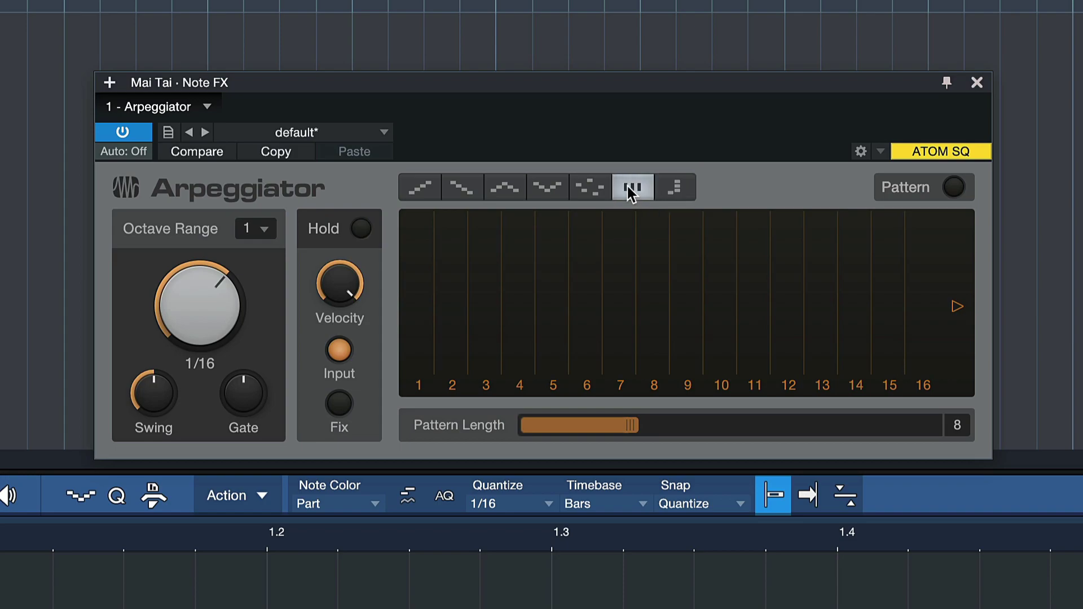
# - Turn on the step pattern and draw levels into steps 1 through 5
pyautogui.click(953, 188)
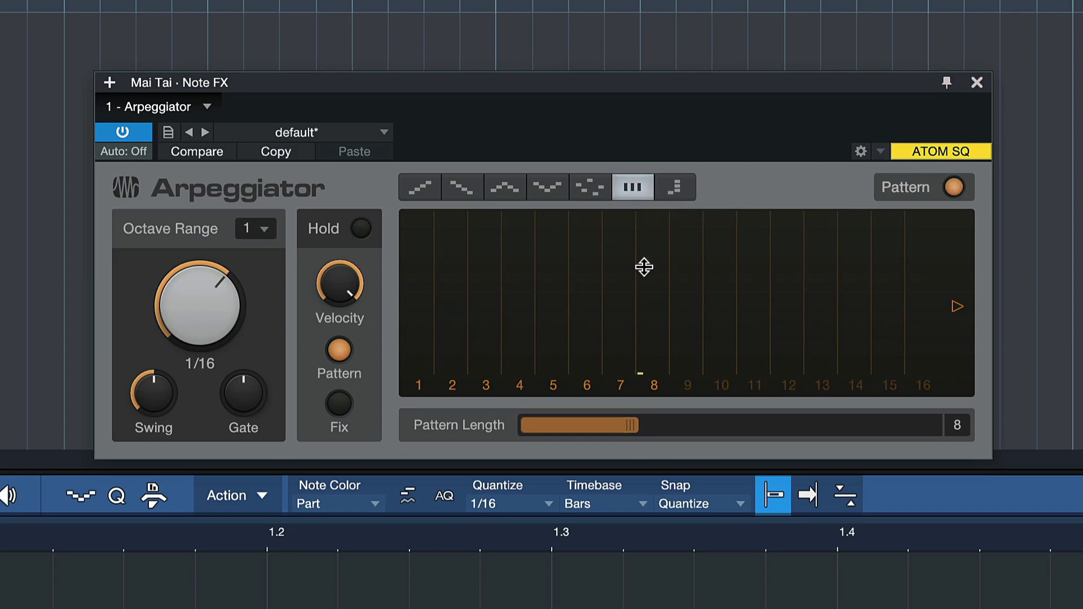
pyautogui.click(423, 352)
pyautogui.moveTo(428, 305)
pyautogui.mouseDown()
pyautogui.moveTo(455, 297)
pyautogui.moveTo(466, 237)
pyautogui.moveTo(449, 319)
pyautogui.moveTo(465, 323)
pyautogui.moveTo(449, 318)
pyautogui.mouseUp()
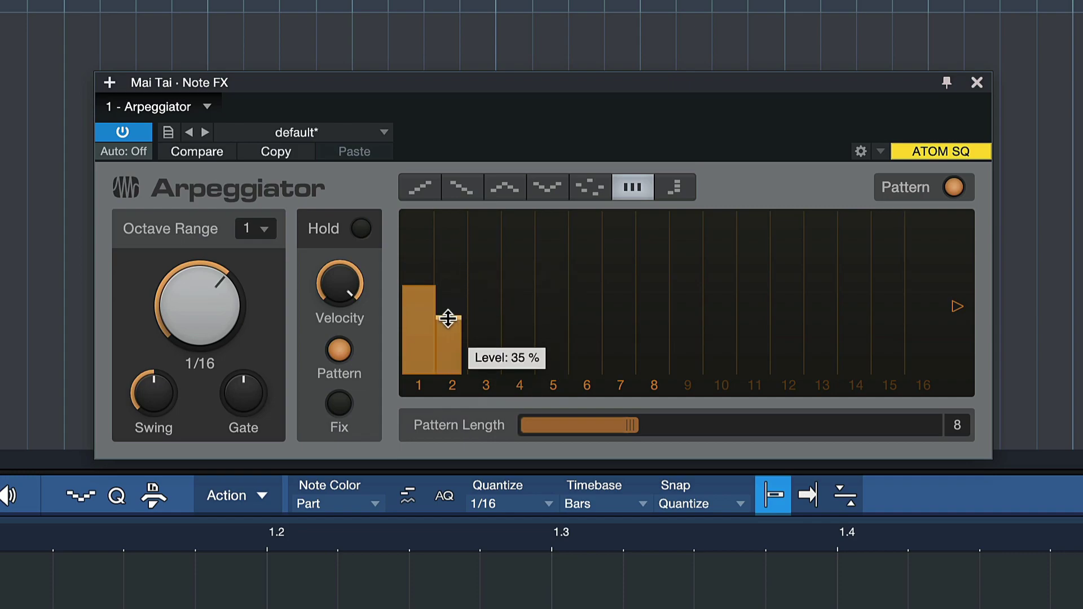
pyautogui.click(479, 337)
pyautogui.moveTo(527, 327); pyautogui.dragTo(581, 325)
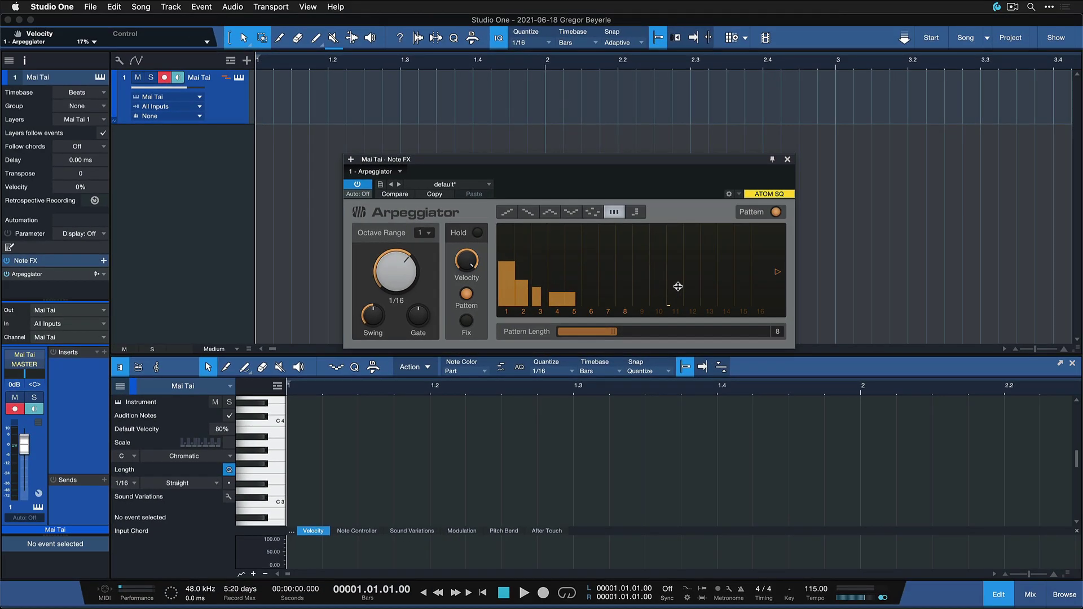
# - Change the Arpeggiator's gate time and set its swing to 47%
pyautogui.moveTo(418, 325)
pyautogui.mouseDown()
pyautogui.moveTo(420, 292)
pyautogui.moveTo(420, 340)
pyautogui.mouseUp()
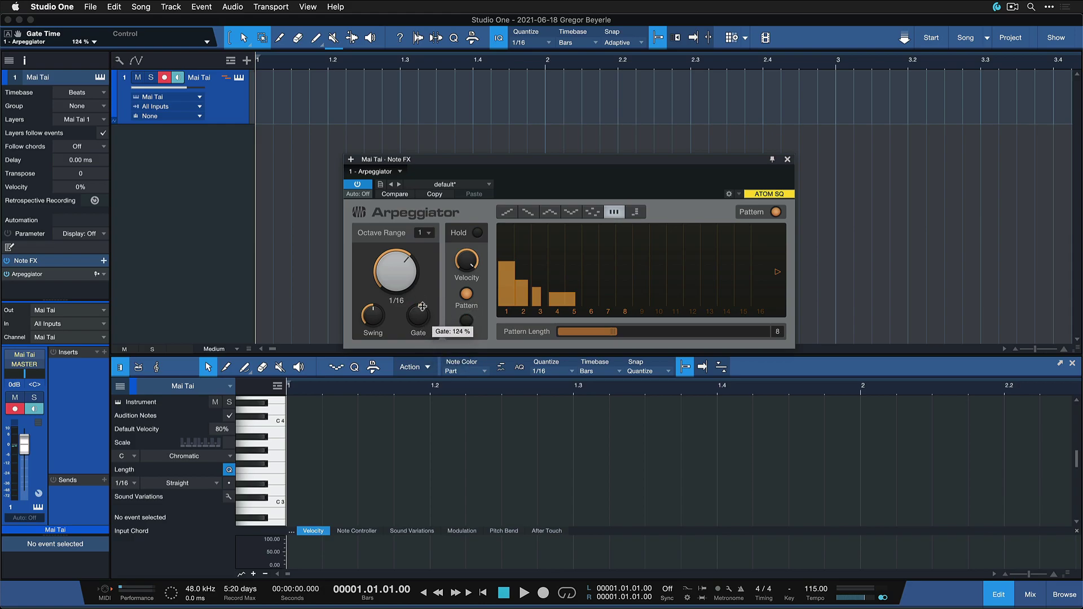
pyautogui.moveTo(375, 313)
pyautogui.mouseDown()
pyautogui.moveTo(378, 291)
pyautogui.moveTo(380, 325)
pyautogui.mouseUp()
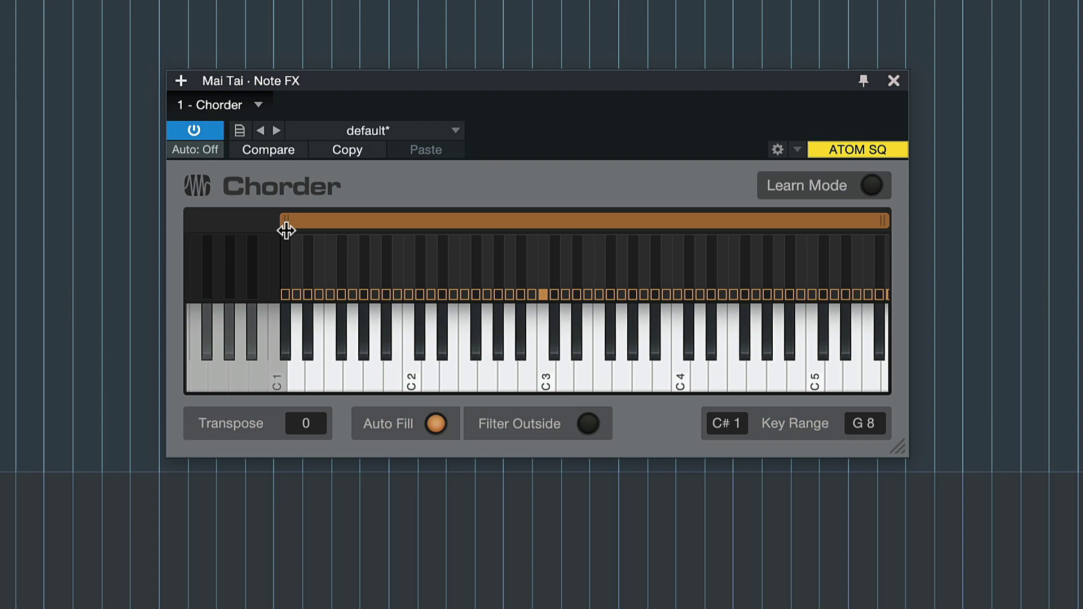
# - Raise the Chorder key range low note to F#2, then move it to G#2
pyautogui.moveTo(286, 230); pyautogui.dragTo(470, 230)
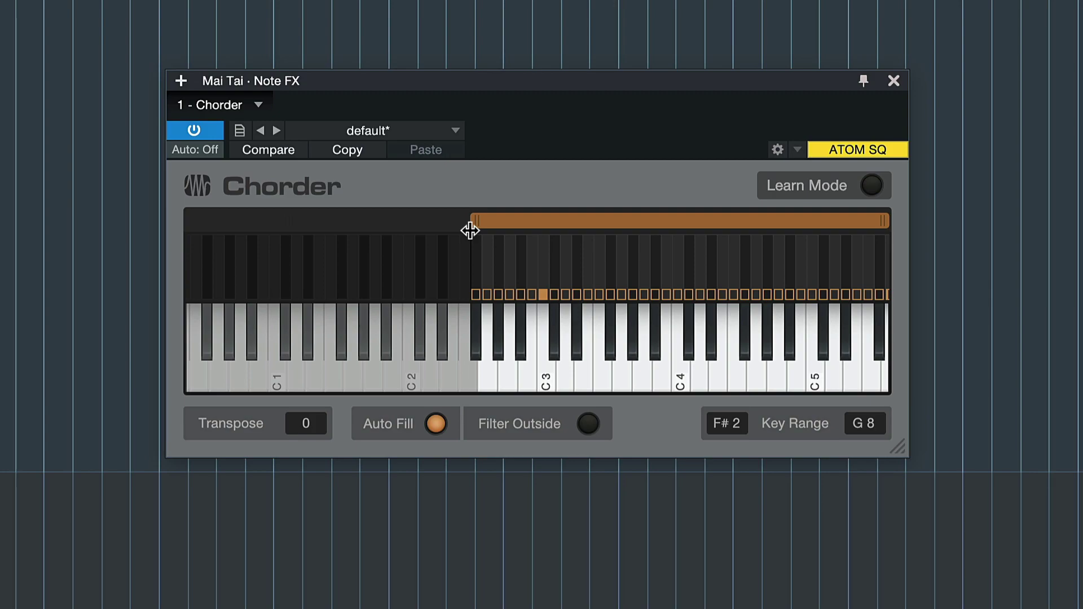
pyautogui.moveTo(470, 230); pyautogui.dragTo(493, 221)
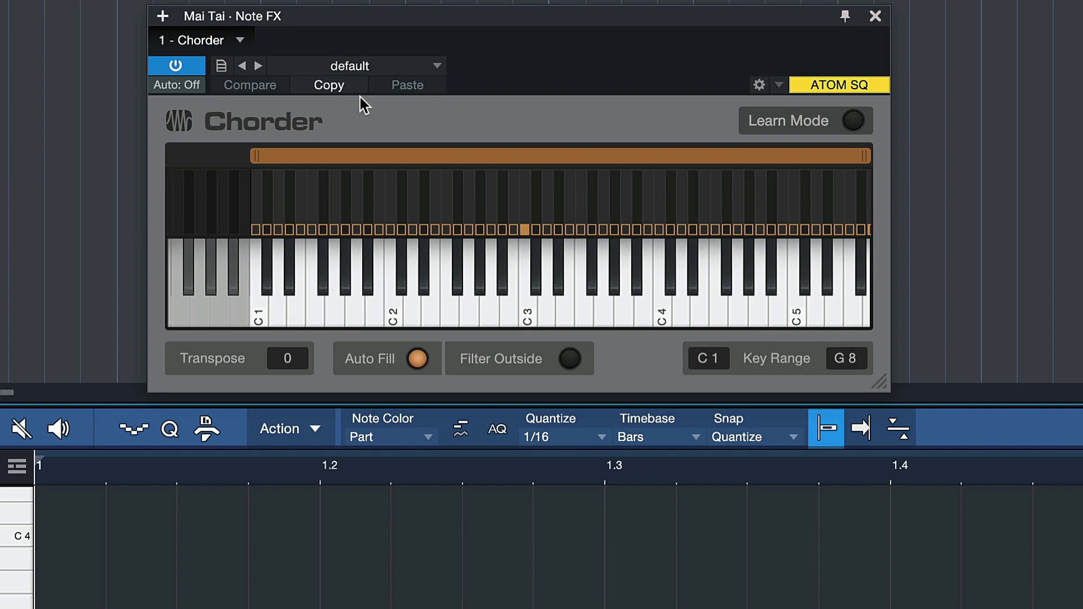
# - In Chorder Learn Mode, set A2 as the trigger key and add three chord notes
pyautogui.click(854, 120)
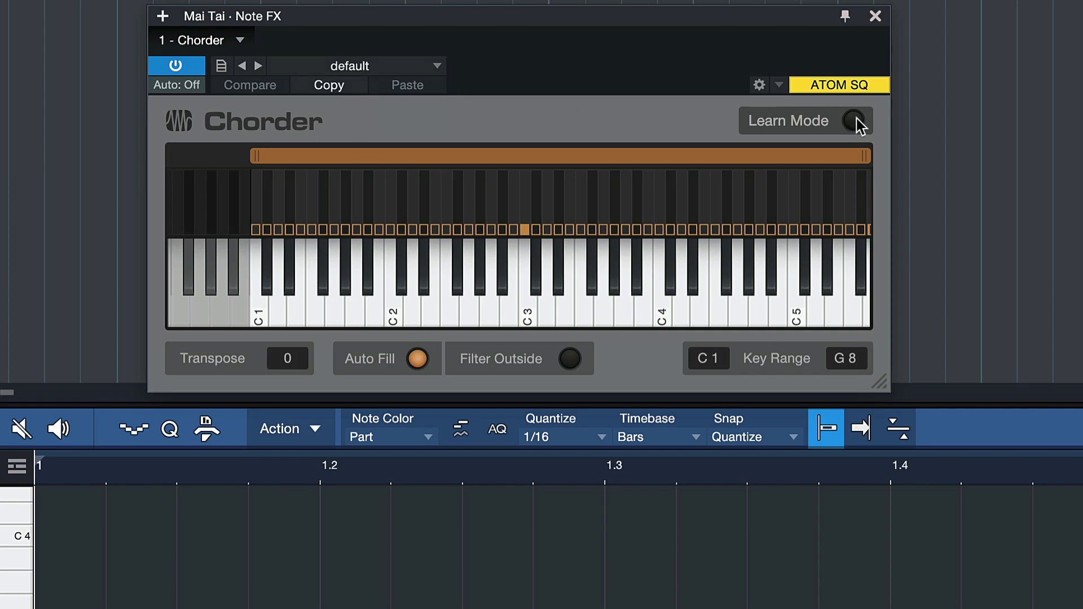
pyautogui.click(465, 300)
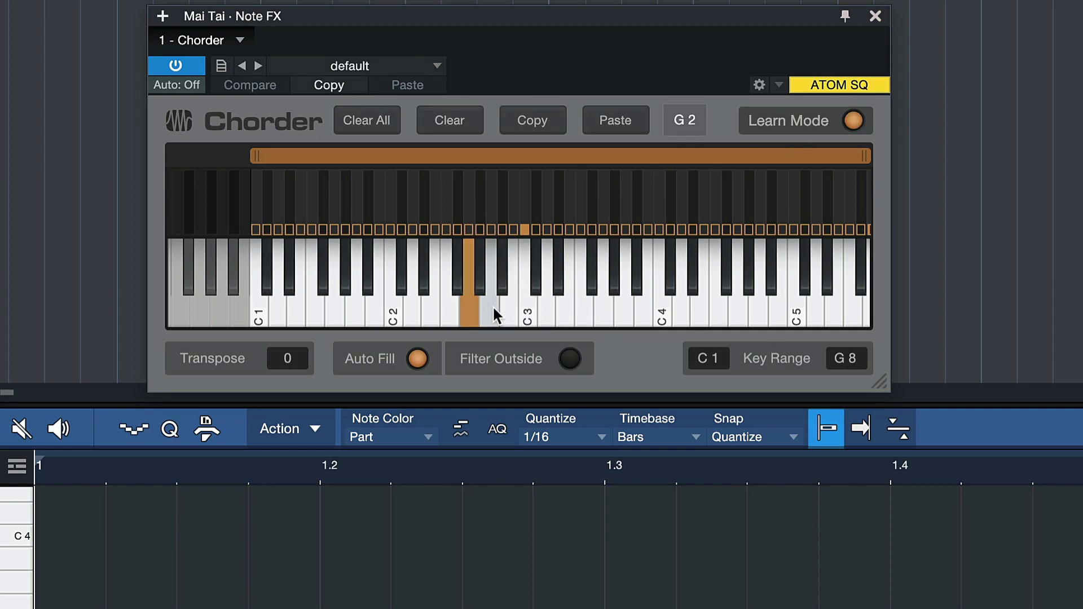
pyautogui.click(493, 306)
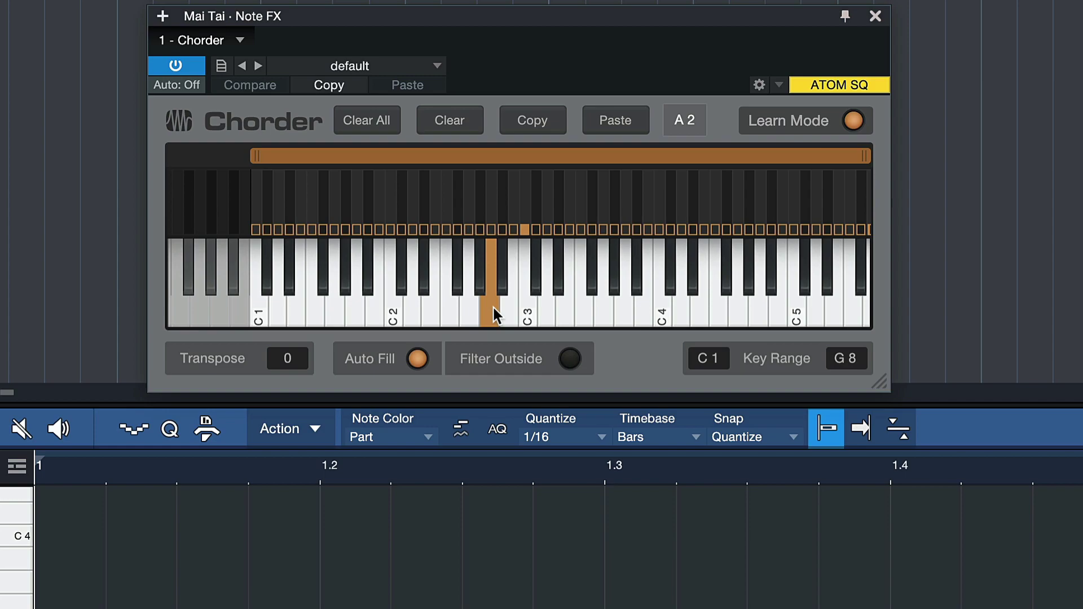
pyautogui.click(437, 208)
pyautogui.click(470, 213)
pyautogui.click(515, 213)
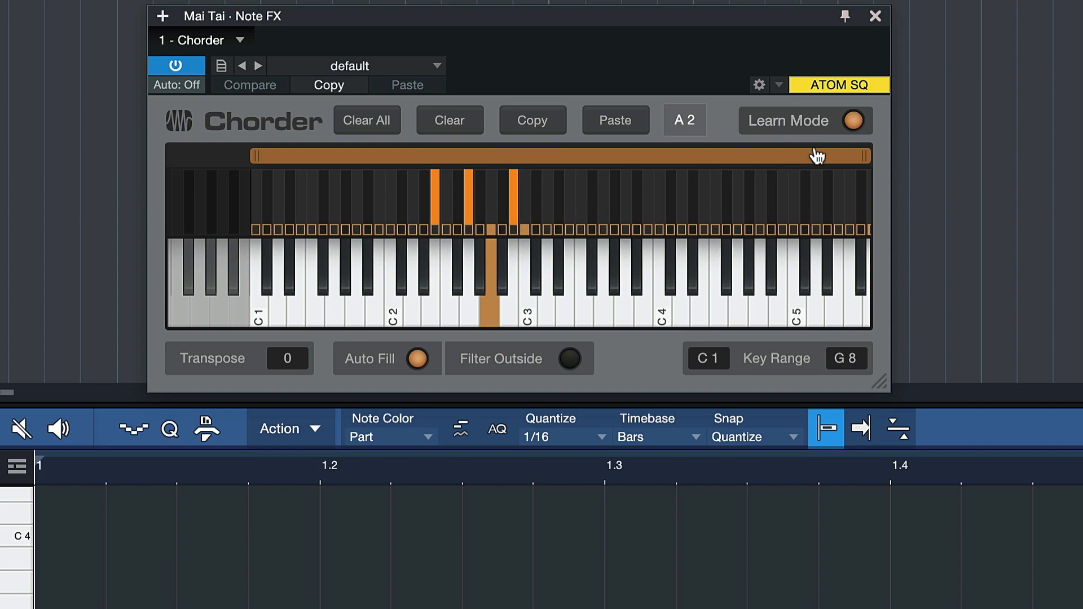
# - Exit Learn Mode and play A2 to hear the learned chord
pyautogui.click(858, 121)
pyautogui.click(520, 287)
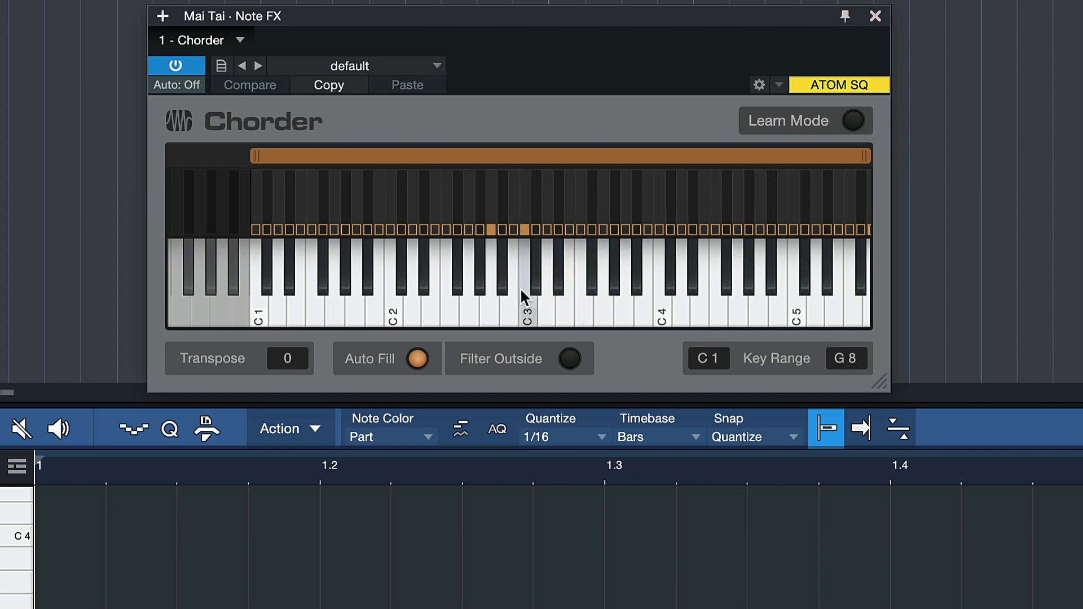
pyautogui.click(492, 296)
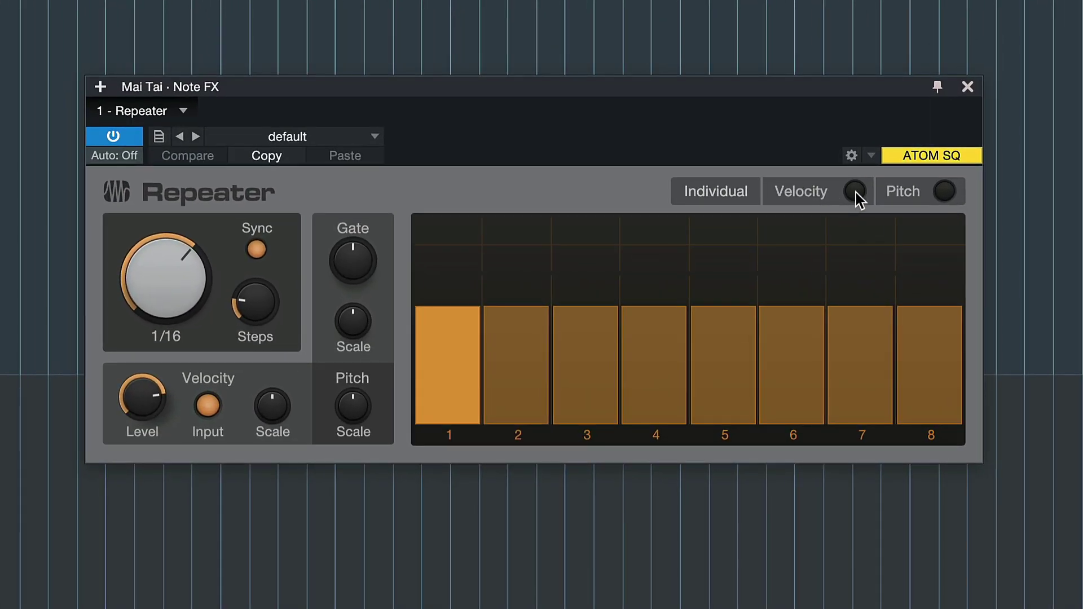
# - Try per-step velocity and pitch editing on the Repeater, lowering step 8, then turn both off
pyautogui.click(694, 232)
pyautogui.click(950, 194)
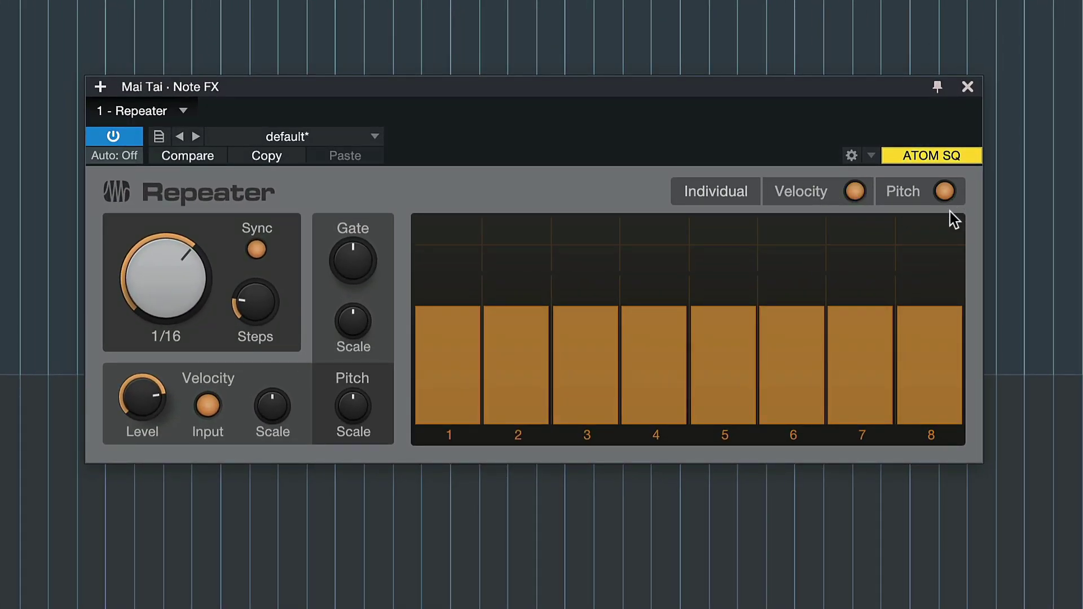
pyautogui.moveTo(933, 293); pyautogui.dragTo(936, 323)
pyautogui.click(863, 199)
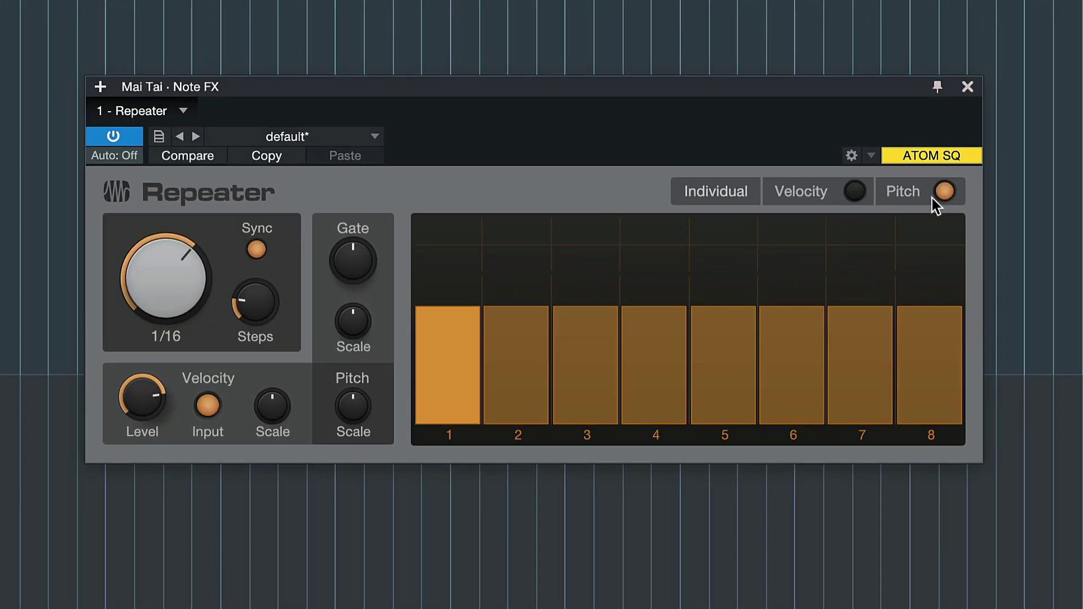
pyautogui.click(940, 198)
# - Keep the Repeater tempo-synced and set its rate to 1/16 D
pyautogui.click(256, 249)
pyautogui.click(256, 248)
pyautogui.moveTo(169, 278); pyautogui.dragTo(163, 314)
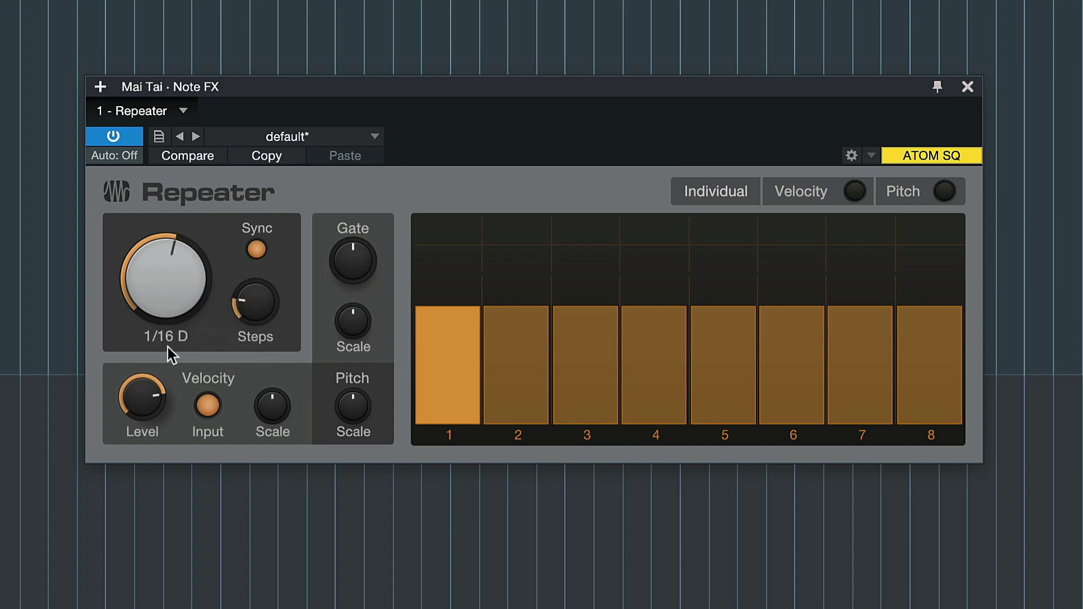